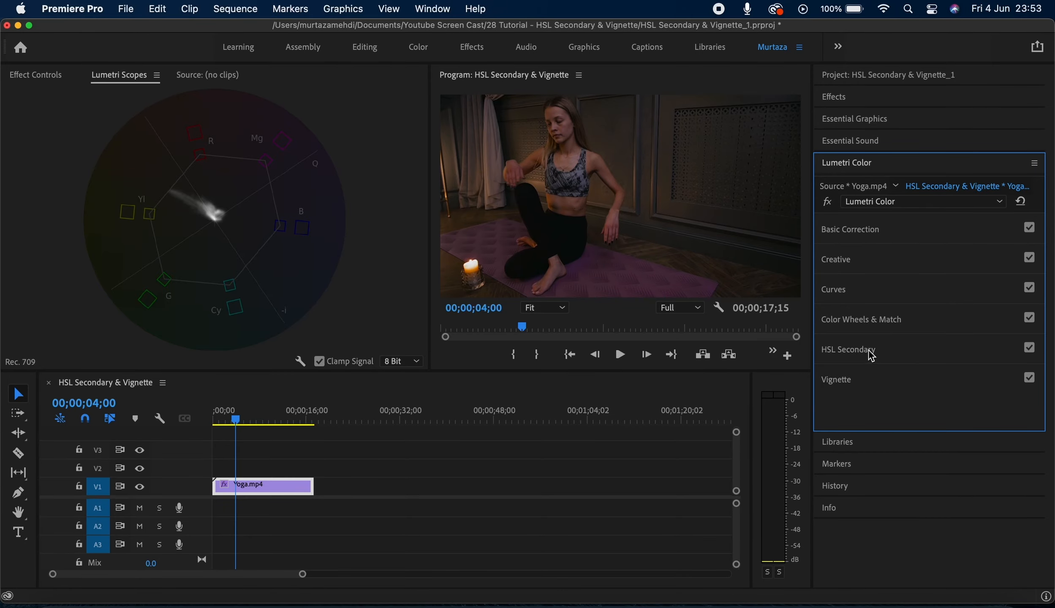
Key the purple yoga mat in HSL Secondary by sampling its colour, adding a second mat sample and adjusting the hue range
left_click(856, 350)
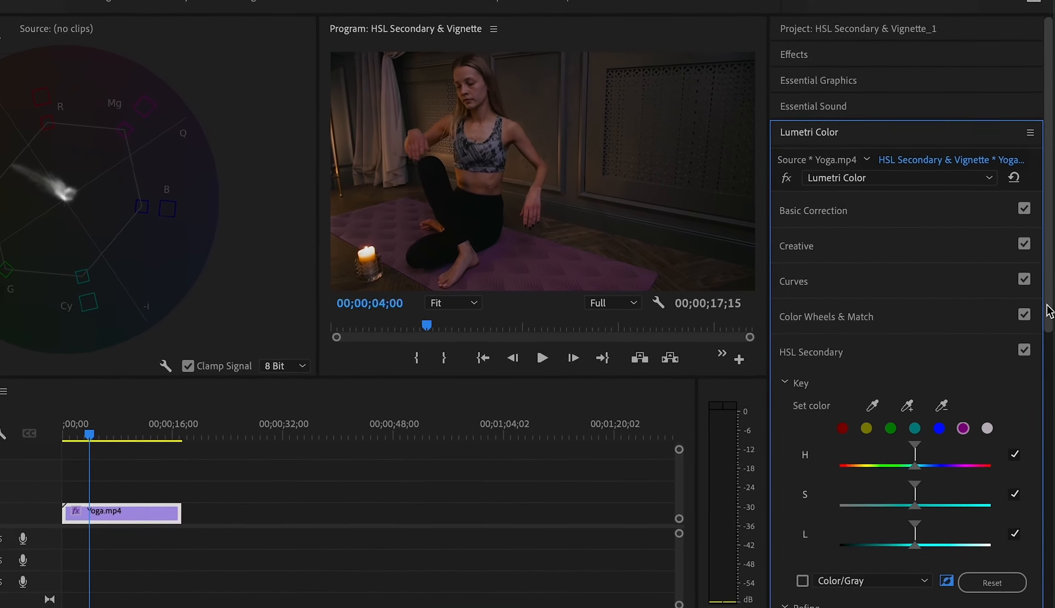
left_click_drag(1049, 311, 1052, 442)
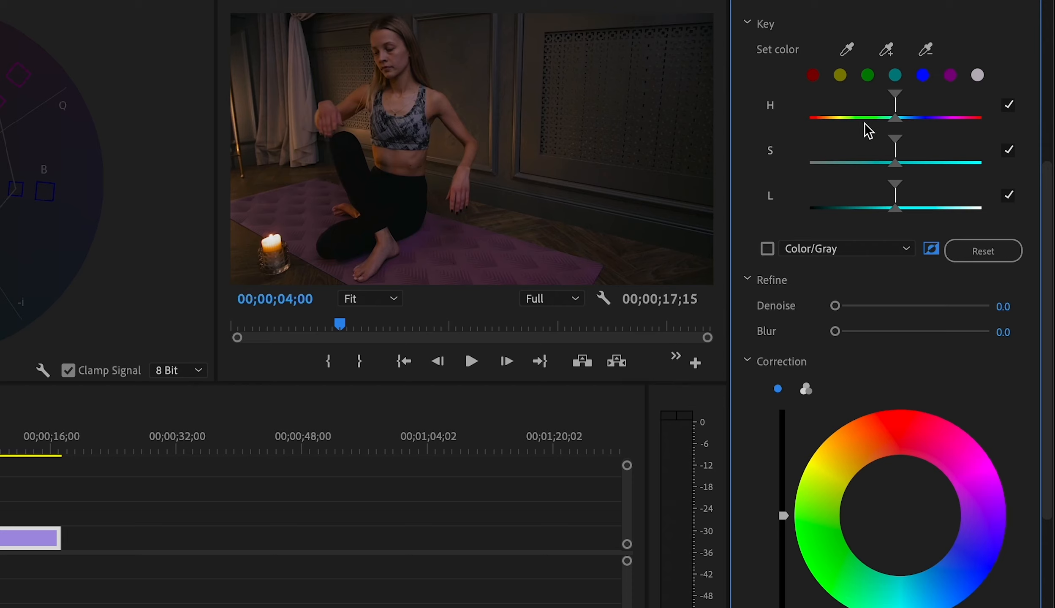
left_click(849, 49)
left_click(457, 268)
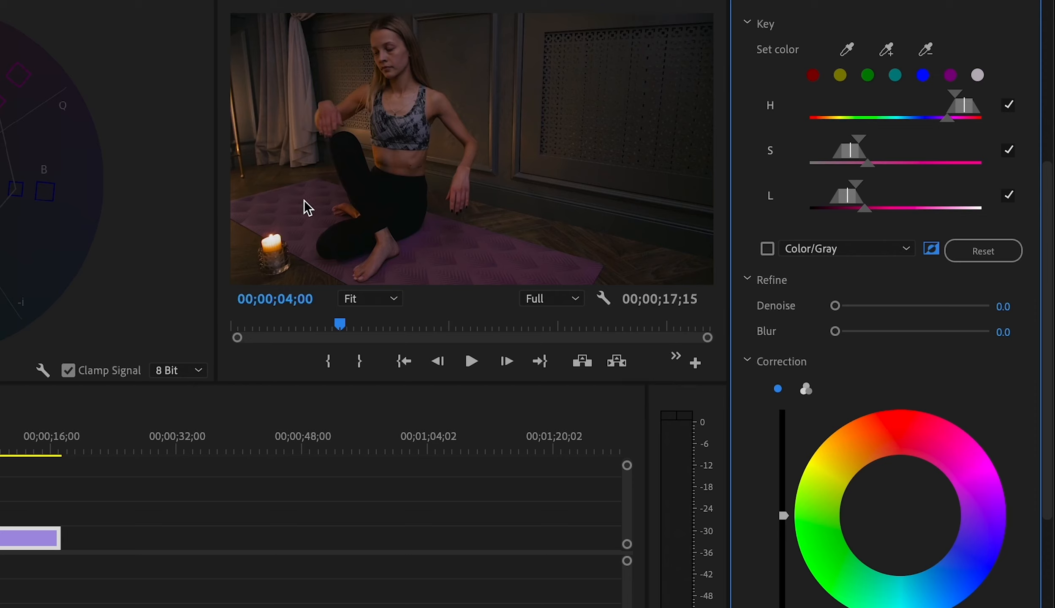
left_click(888, 51)
left_click(289, 202)
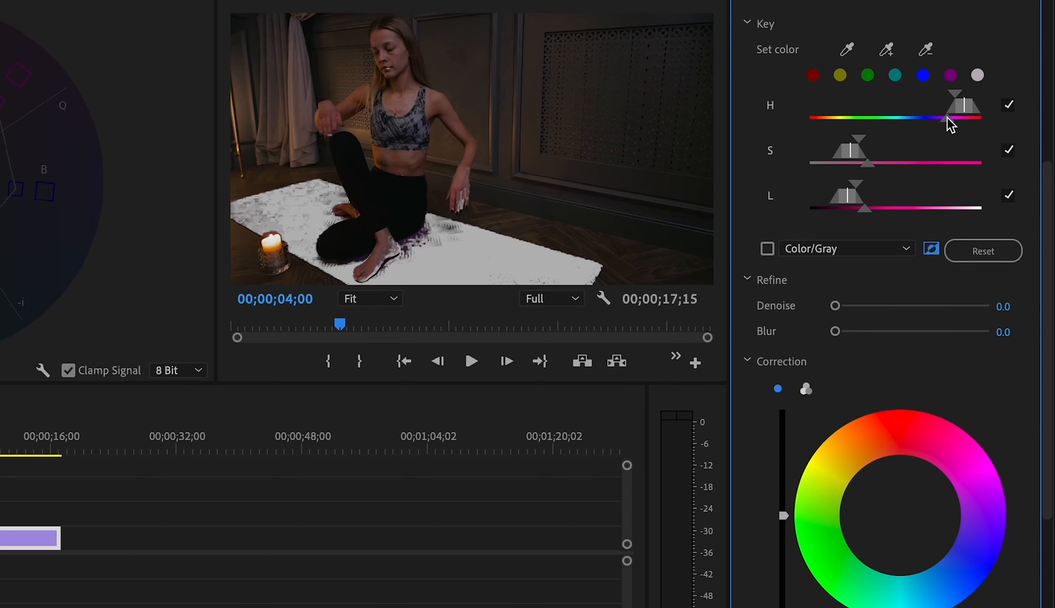
left_click_drag(947, 120, 945, 120)
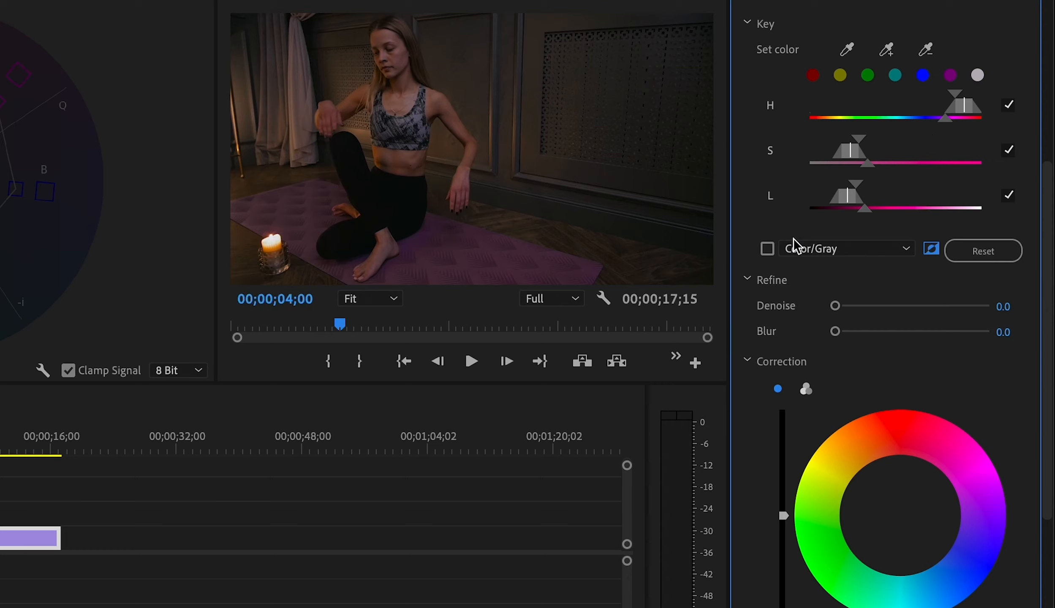
Preview the key as a Color/Gray mask and flip its inversion so the mat shows in colour against gray
left_click(768, 249)
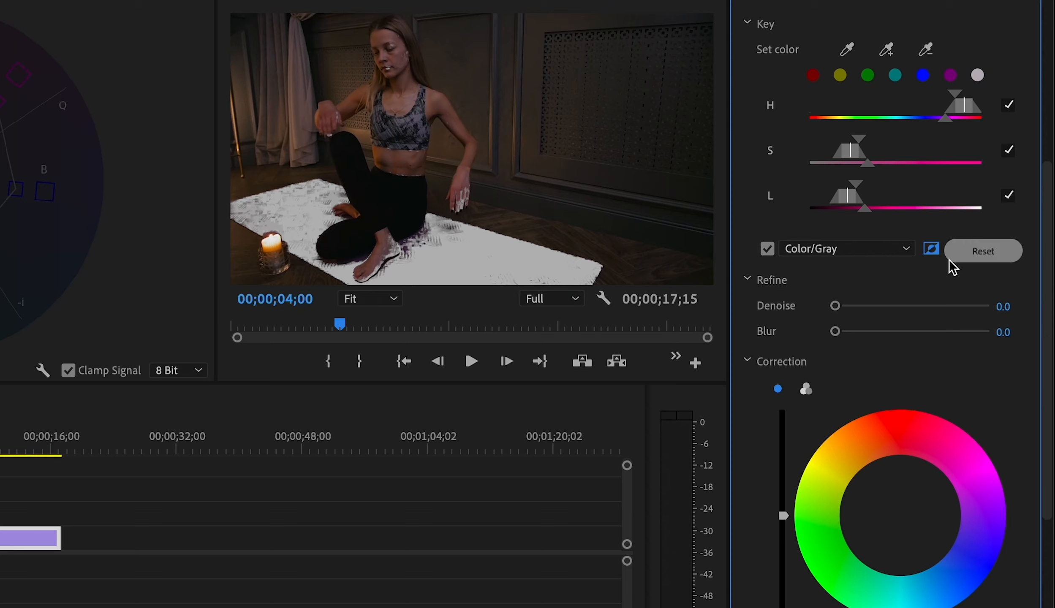
left_click(932, 250)
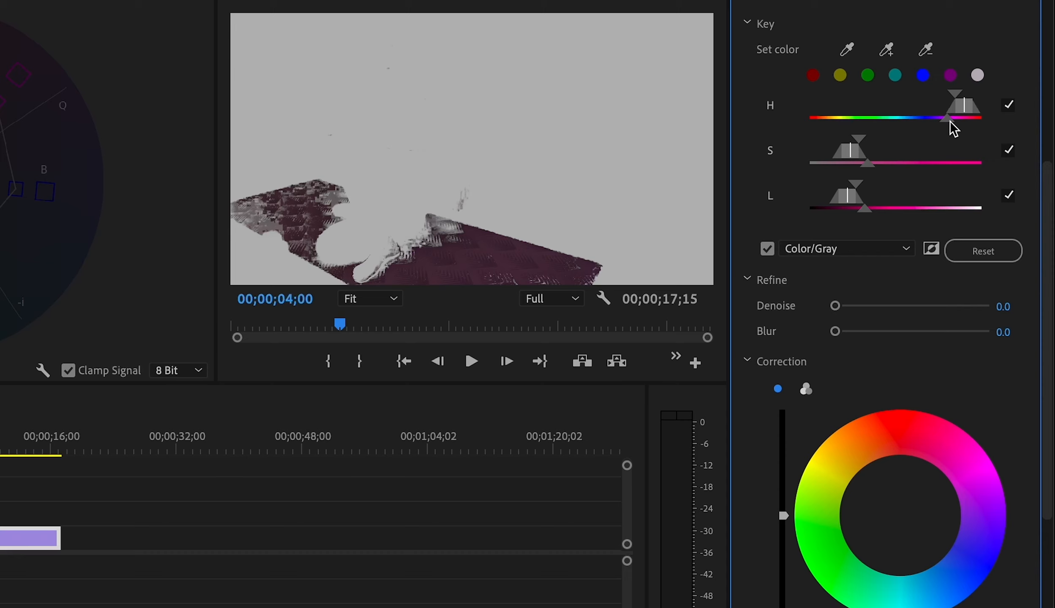
left_click(769, 249)
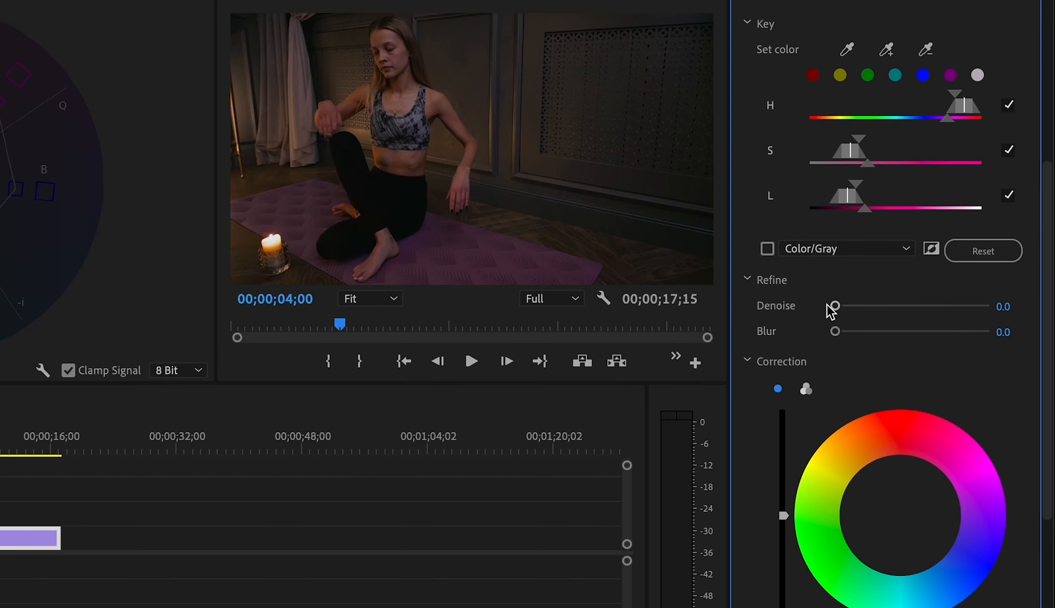
Refine the mat's key with Denoise 43.7 and Blur 10.6, showing the mask only while adjusting
left_click(767, 249)
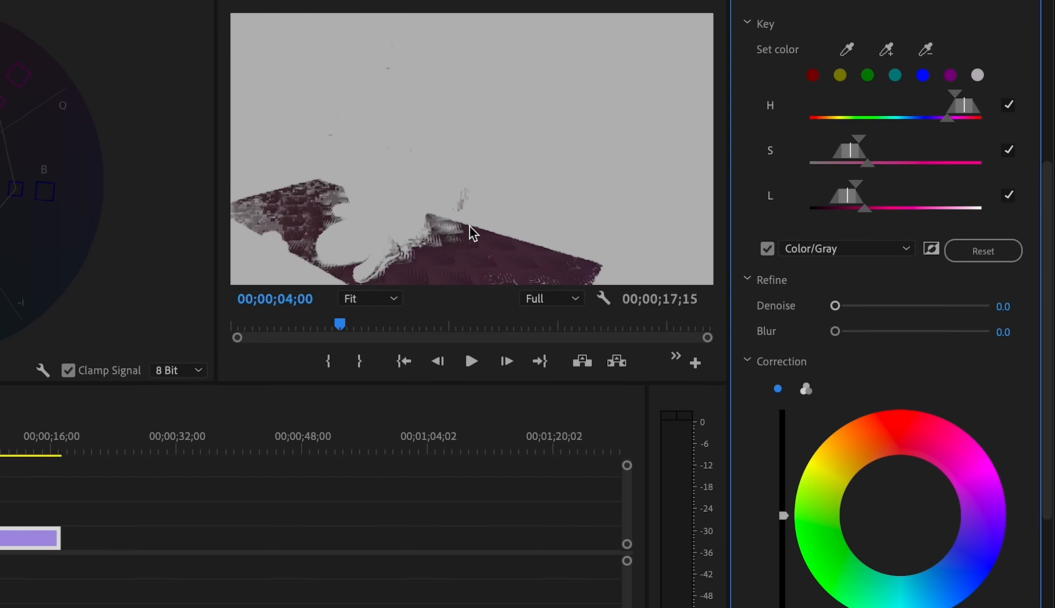
left_click_drag(836, 306, 903, 309)
left_click_drag(836, 332, 888, 331)
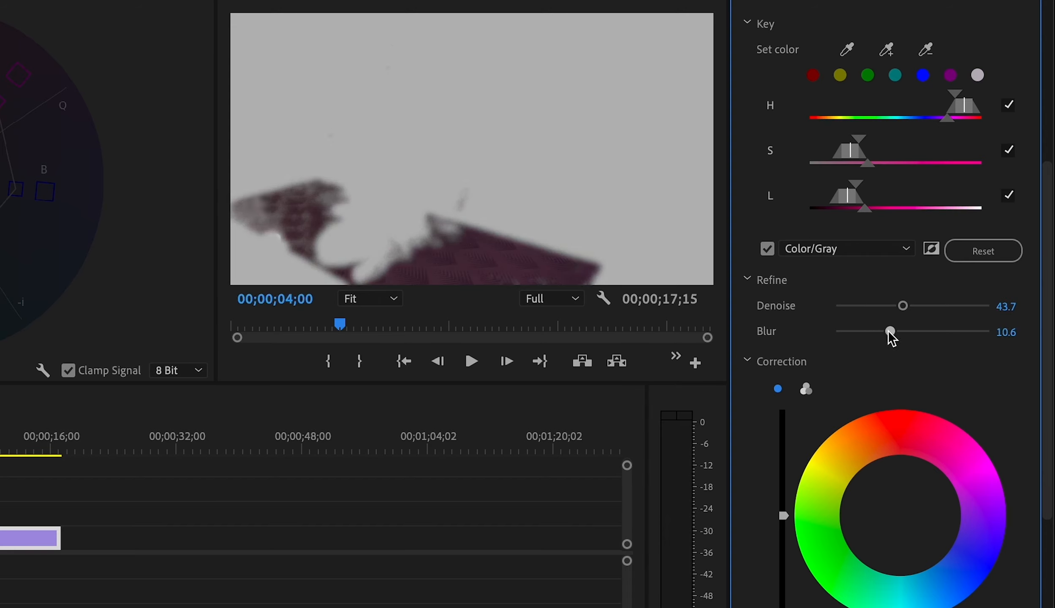
left_click(768, 248)
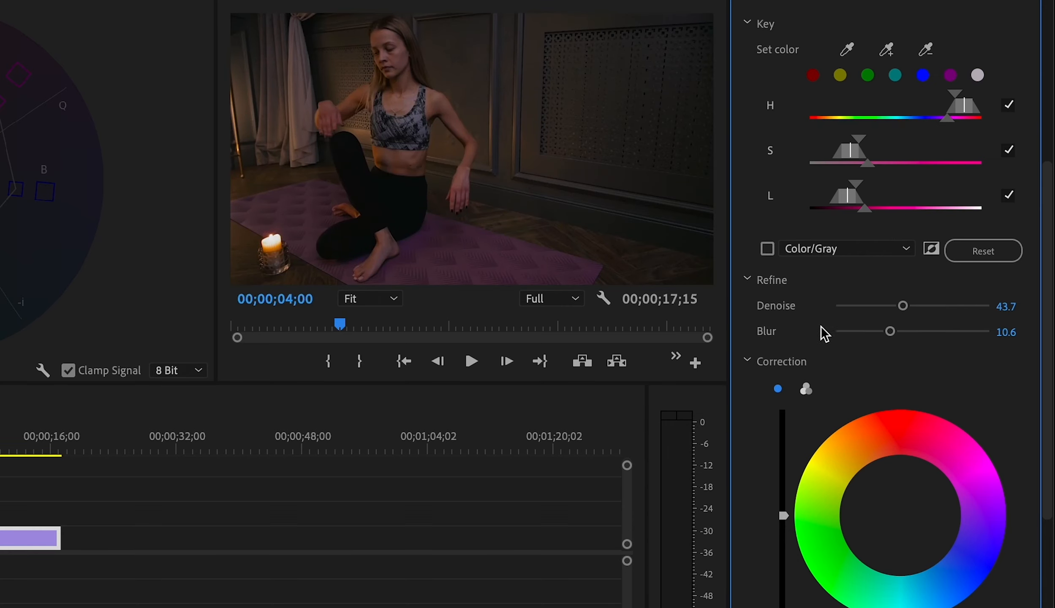
Shift the keyed mat's colour towards yellow-orange on the single correction wheel
scroll(1048, 381, "down", 5)
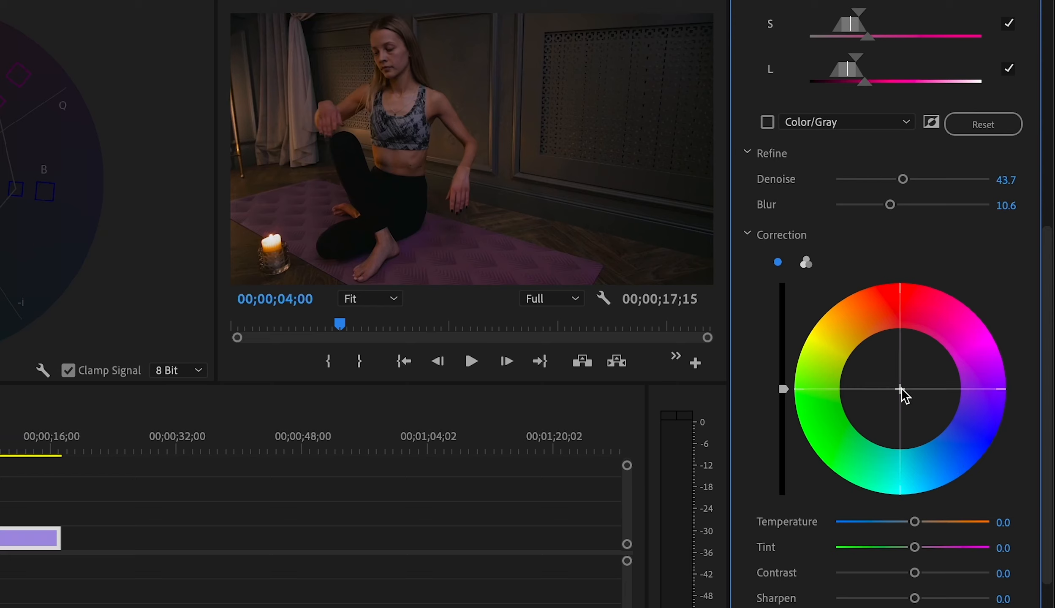
left_click_drag(900, 389, 860, 357)
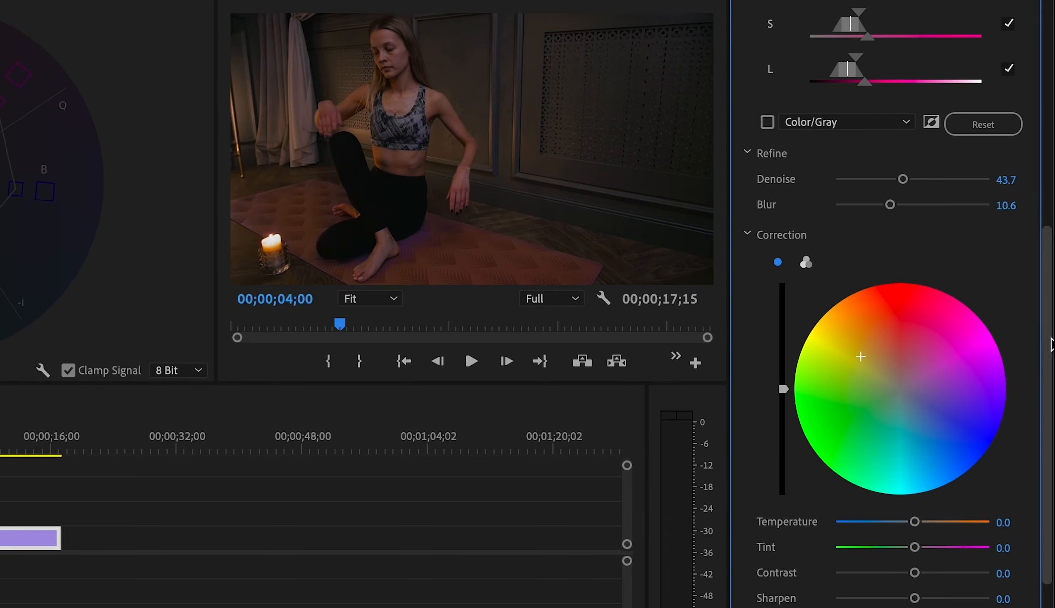
Extend the mat's key by checking its hue range and adding further colour samples
scroll(1048, 340, "up", 3)
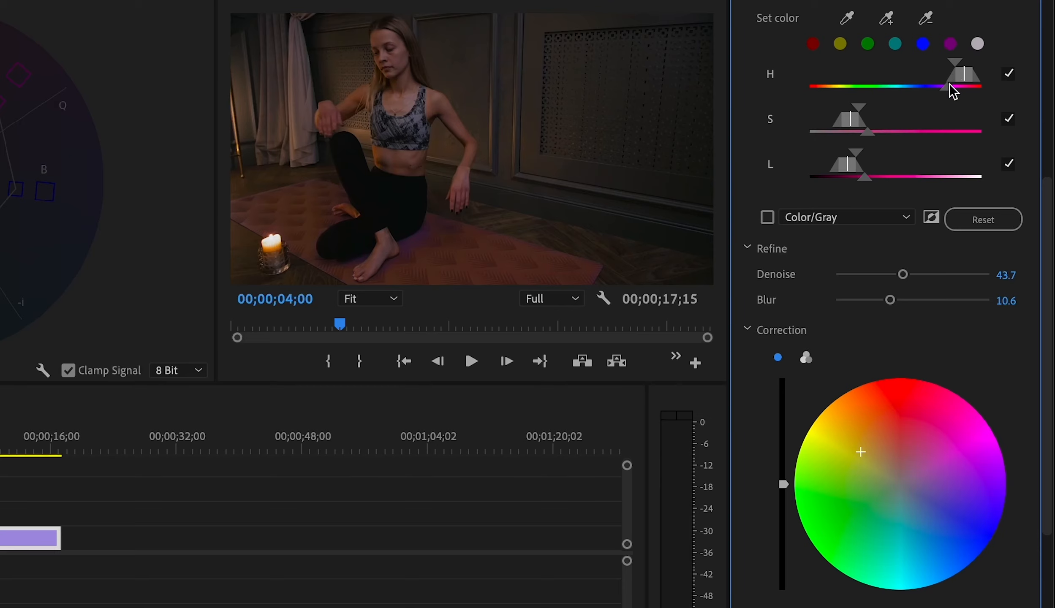
left_click_drag(949, 83, 950, 84)
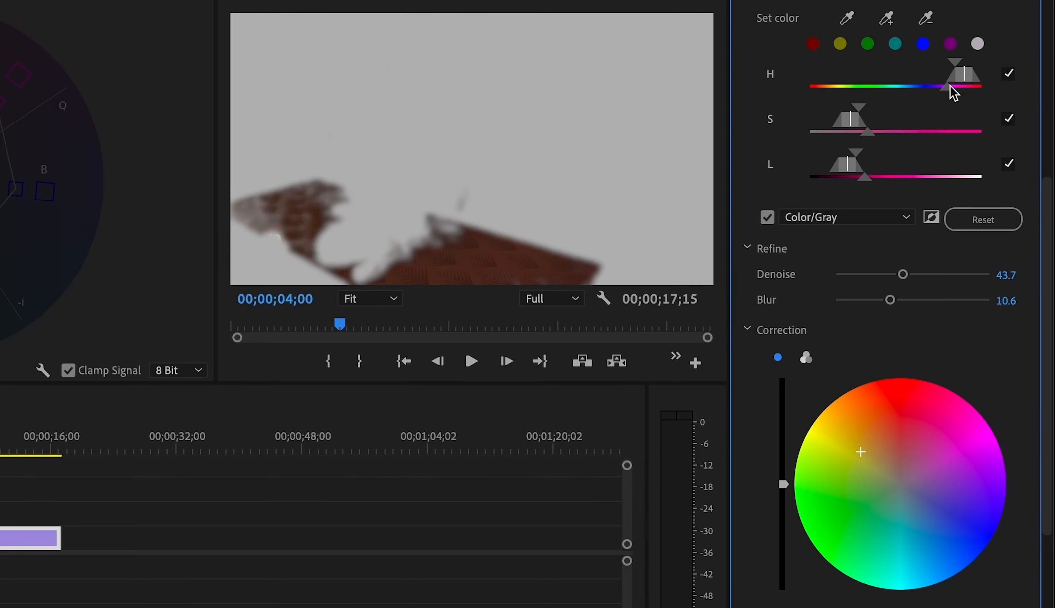
left_click_drag(950, 84, 950, 84)
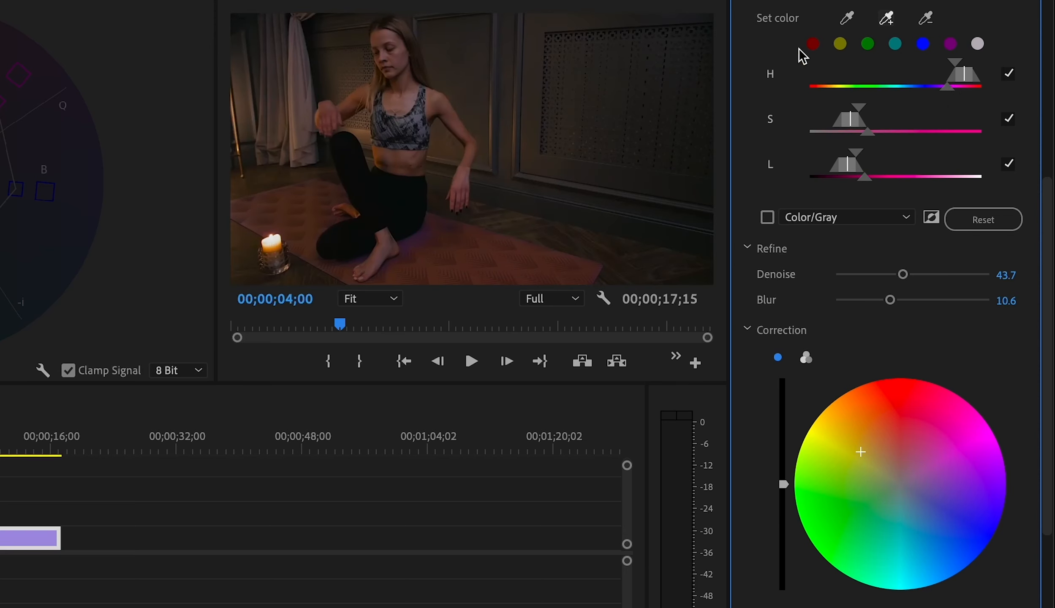
left_click(419, 240)
left_click(891, 17)
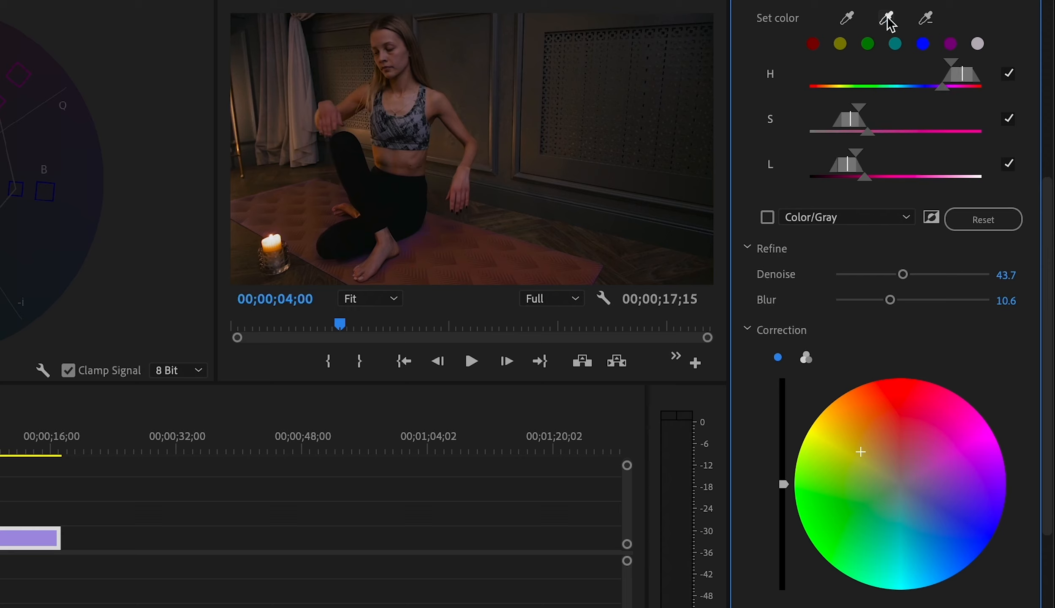
left_click(460, 114)
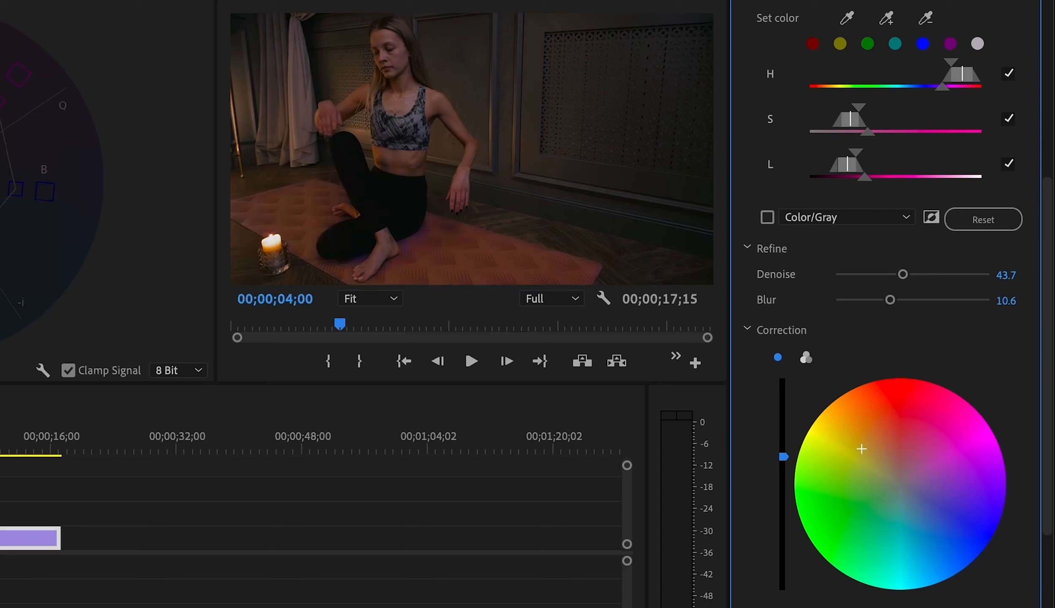
Push the mat's highlights towards magenta-pink with the three-way correction wheels, and return to the single wheel
left_click(805, 357)
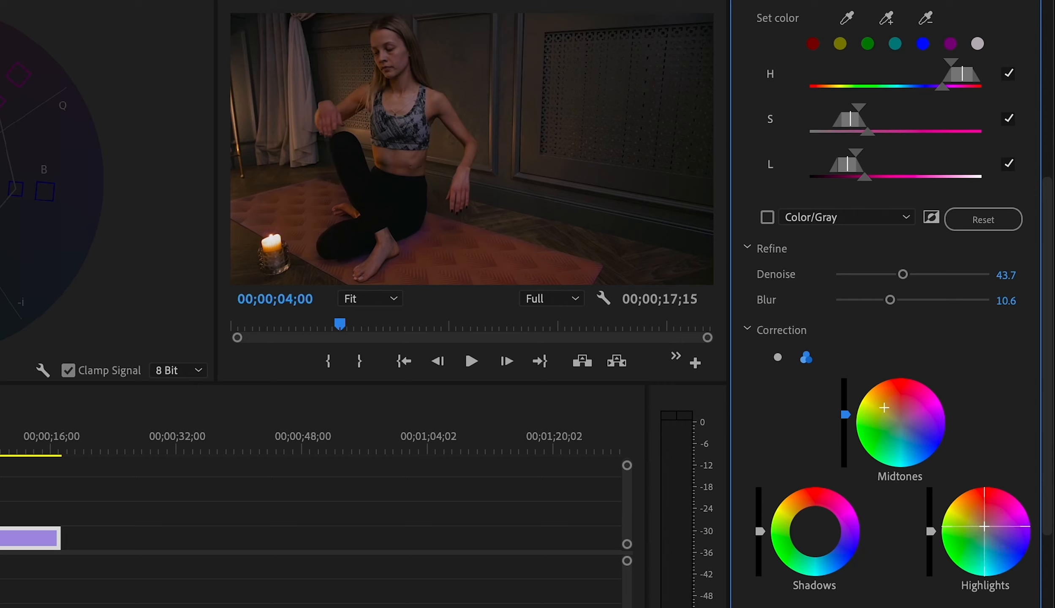
left_click_drag(1007, 521, 1013, 516)
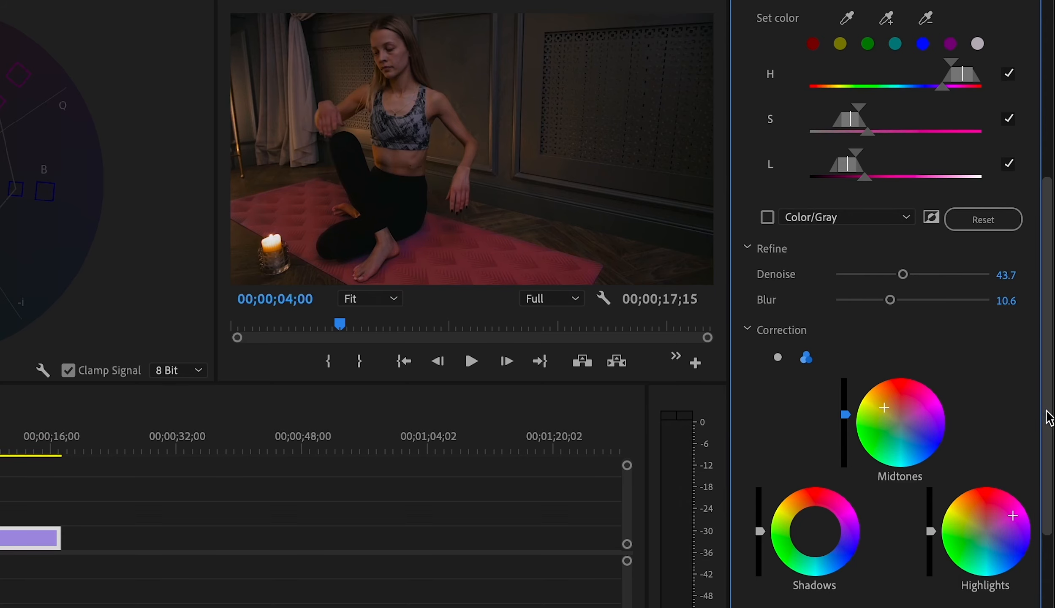
scroll(1043, 422, "down", 2)
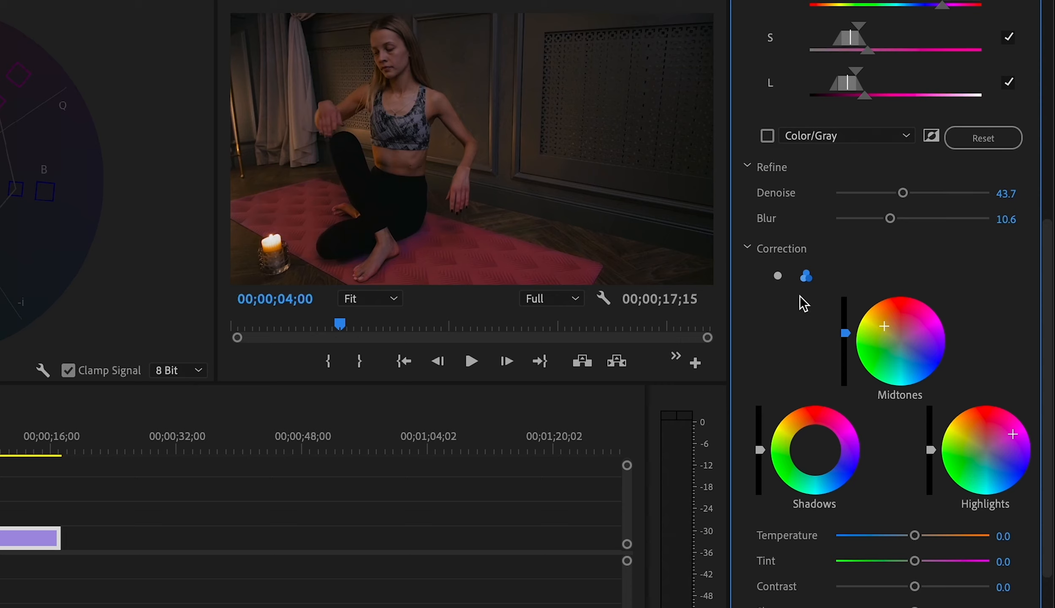
left_click(778, 277)
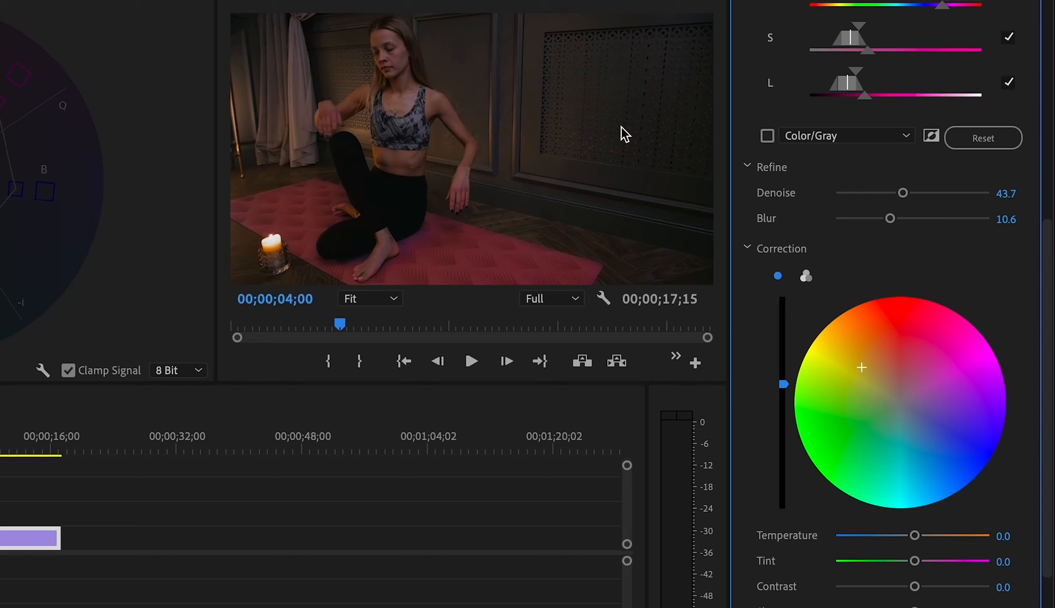
Invert the key to affect everything except the mat and set the correction's Saturation to 0
left_click(931, 138)
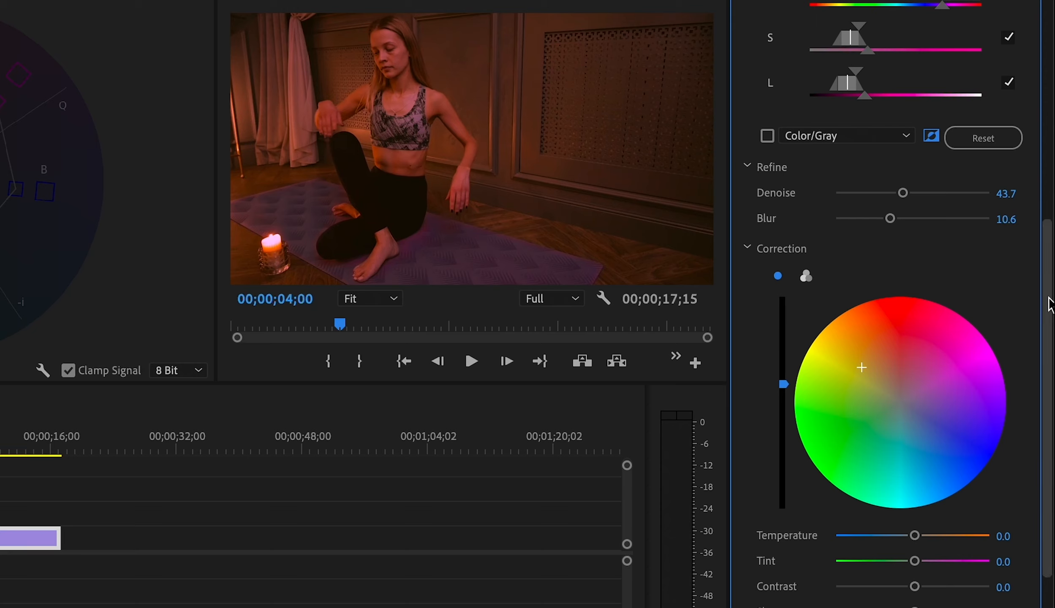
left_click_drag(1050, 304, 1036, 348)
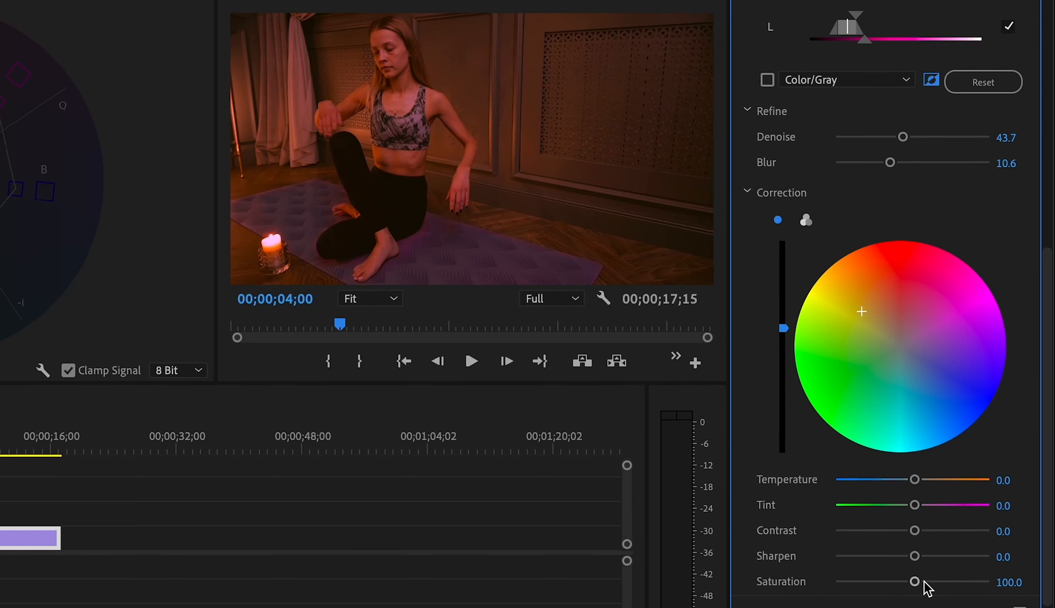
left_click_drag(910, 583, 764, 566)
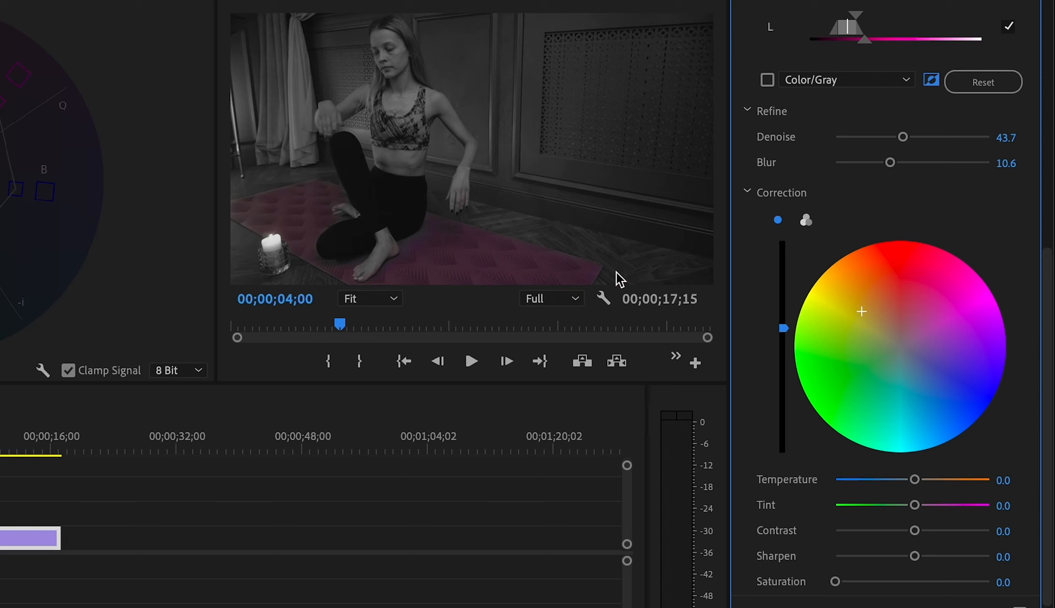
Reset the correction's Saturation to 100 and flip the key back so it affects only the mat
left_click_drag(836, 582, 841, 582)
double_click(841, 582)
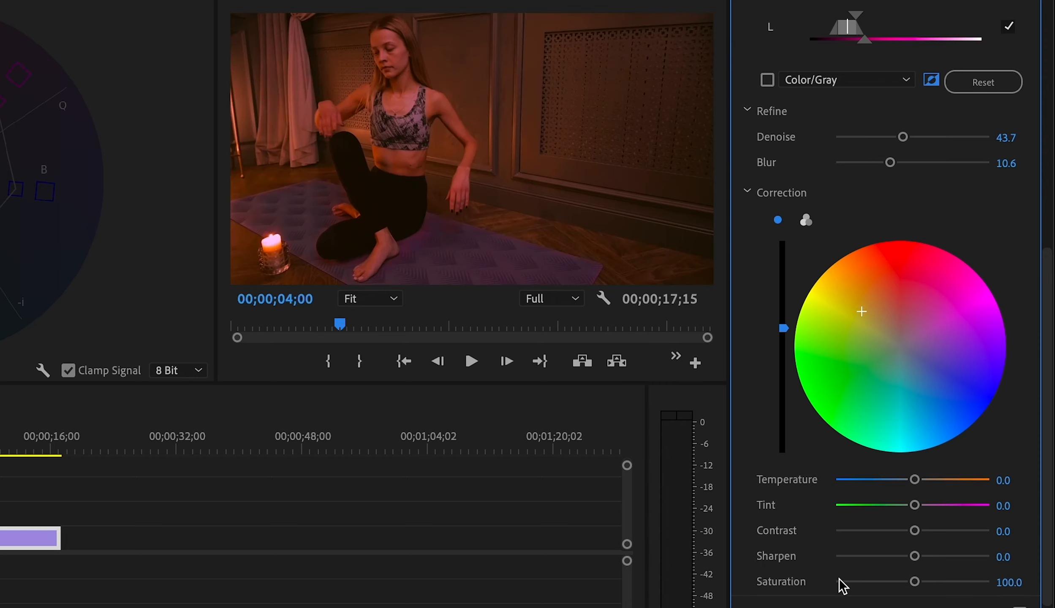
left_click(931, 82)
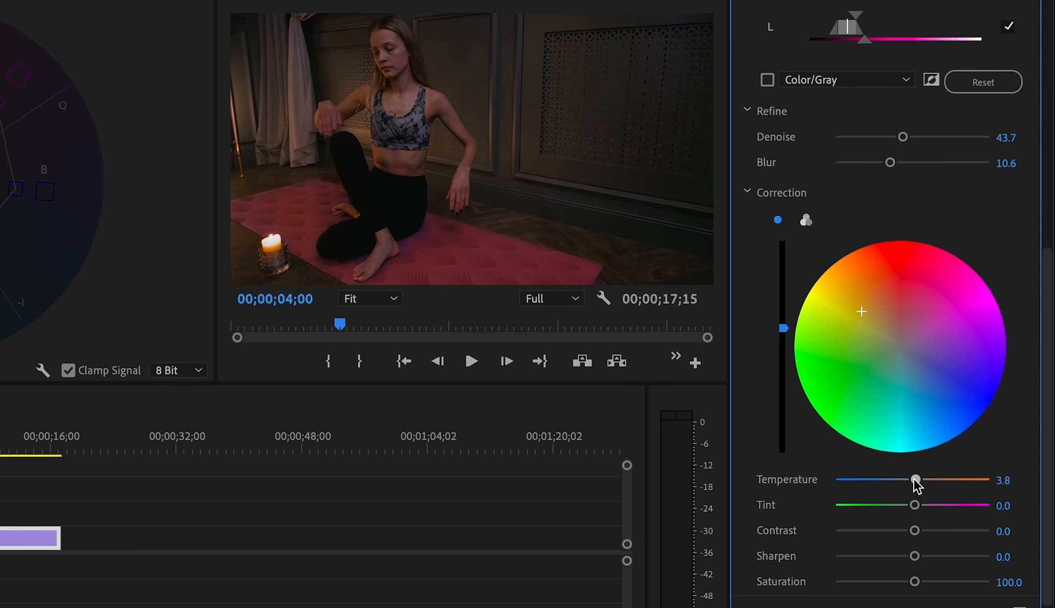
Set the mat correction's Temperature and Tint to -2.5, and switch off the HSL Secondary adjustment
left_click_drag(914, 479, 912, 507)
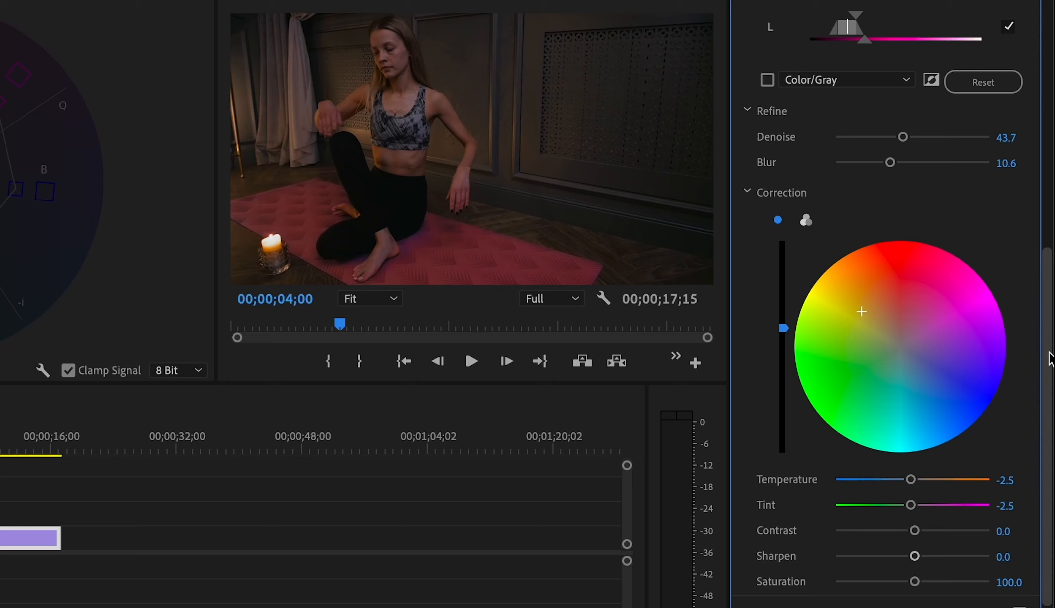
scroll(1049, 359, "up", 3)
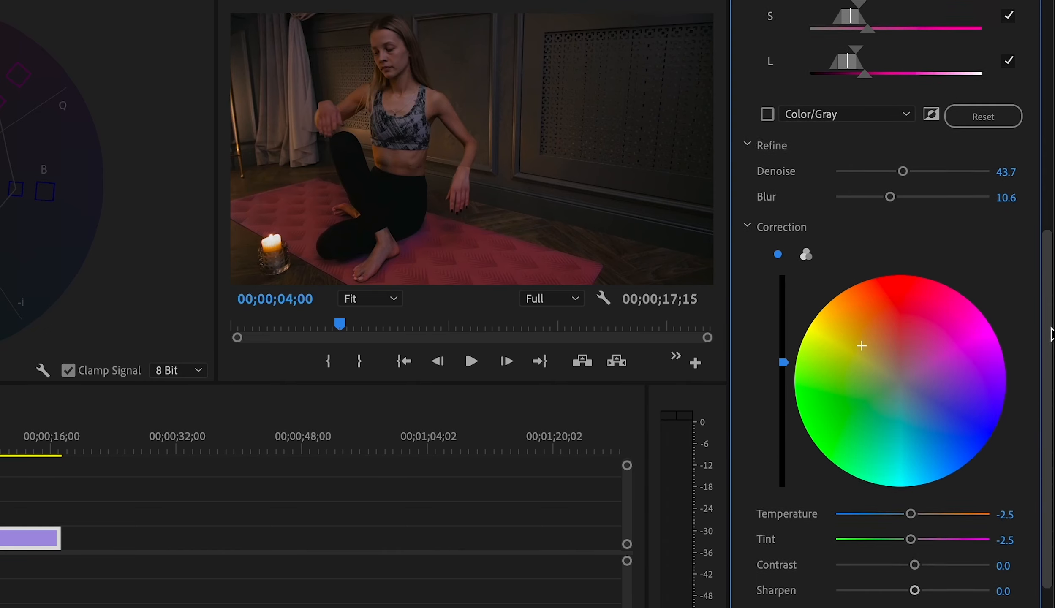
left_click_drag(1050, 219, 1046, 176)
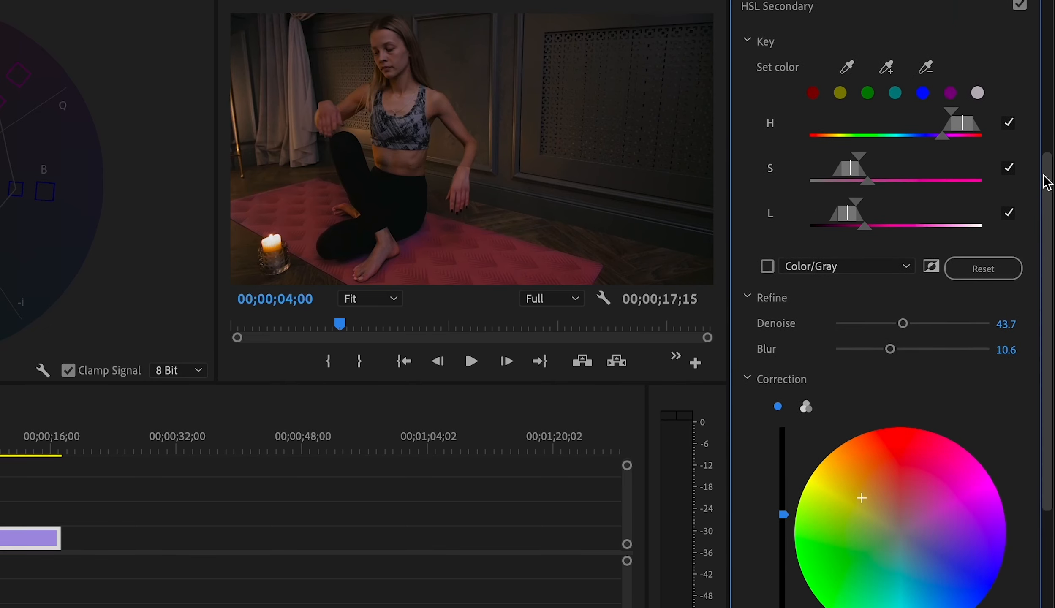
left_click(1019, 5)
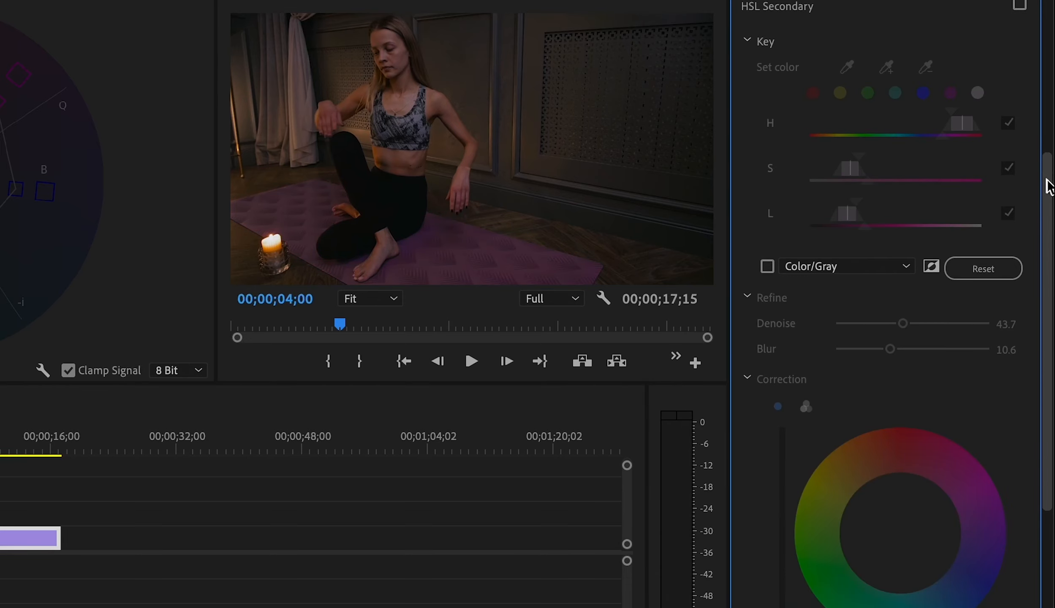
Keep the Vignette enabled on the yoga clip and set its Amount to -0.5 and Midpoint to 41.8
left_click_drag(1047, 173, 1050, 424)
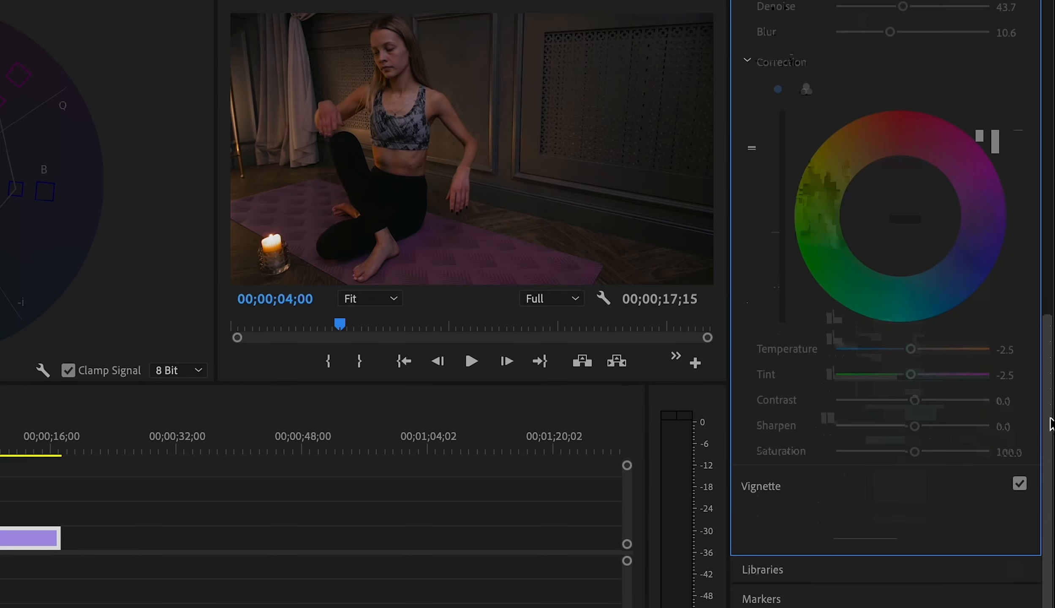
left_click(779, 493)
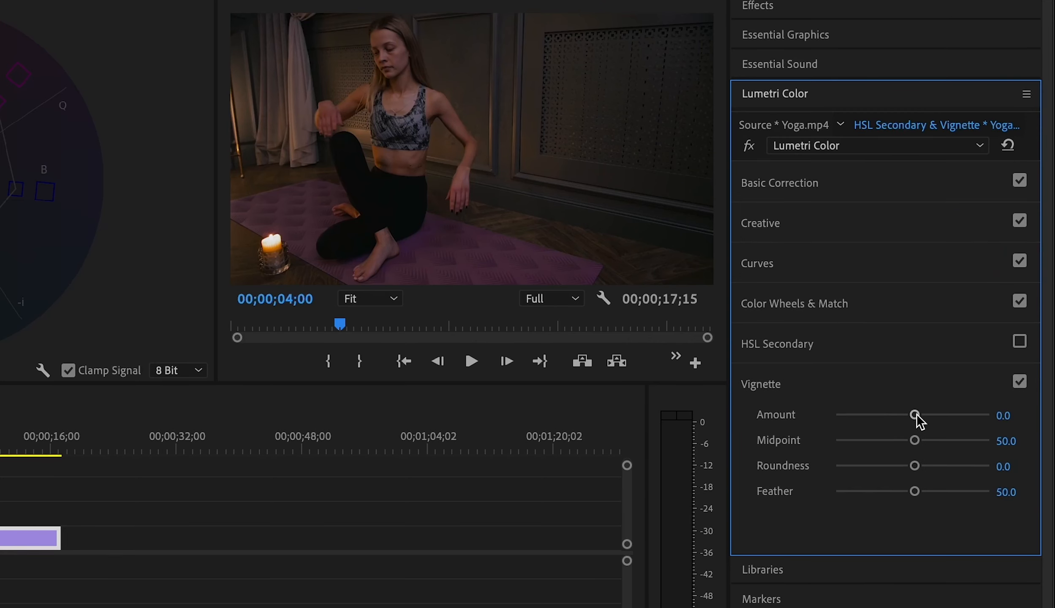
left_click(1020, 386)
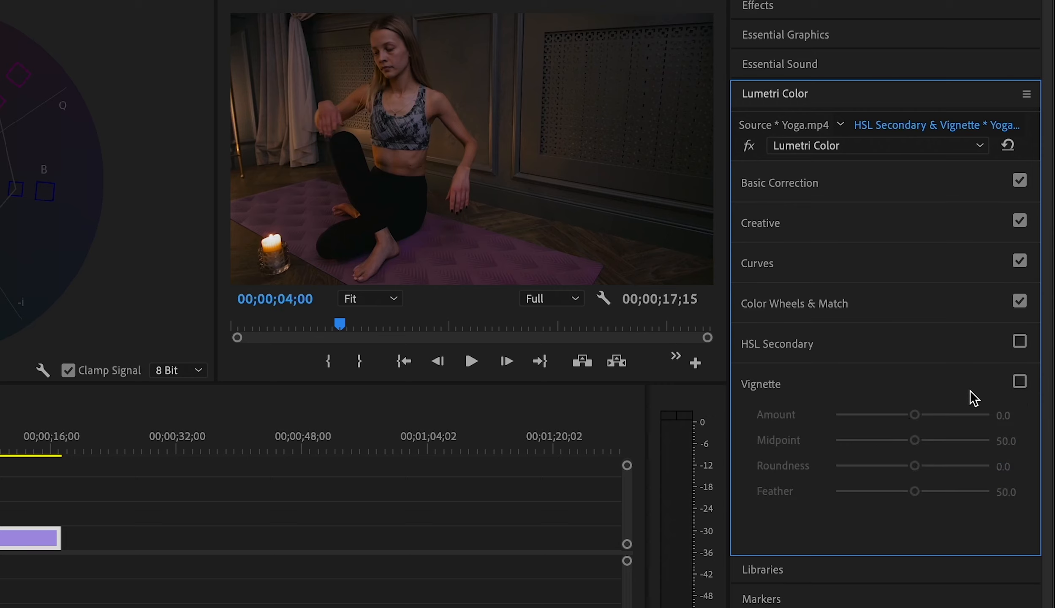
left_click(1020, 385)
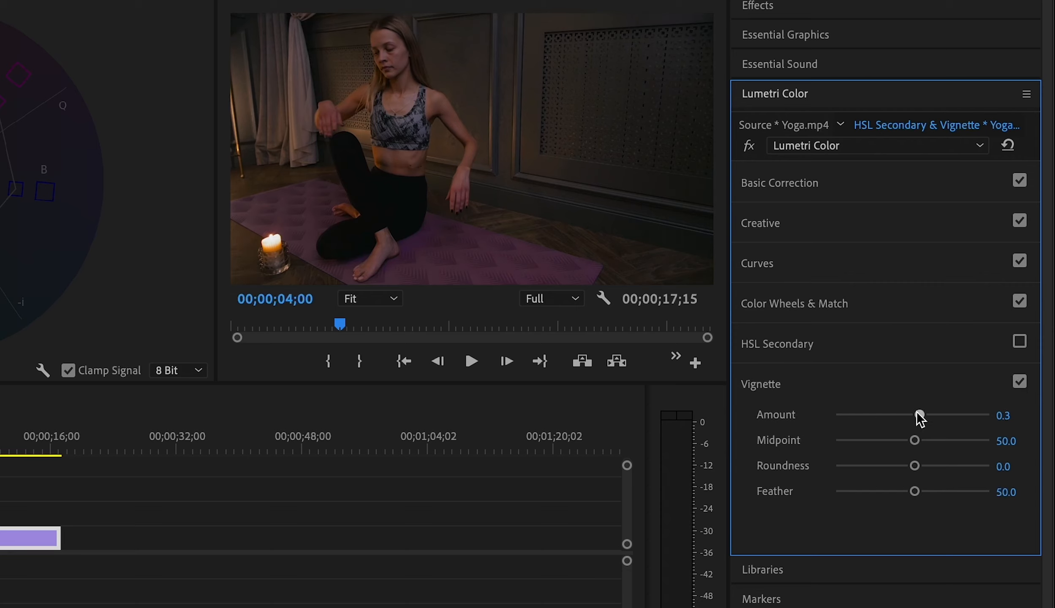
left_click_drag(916, 412, 899, 442)
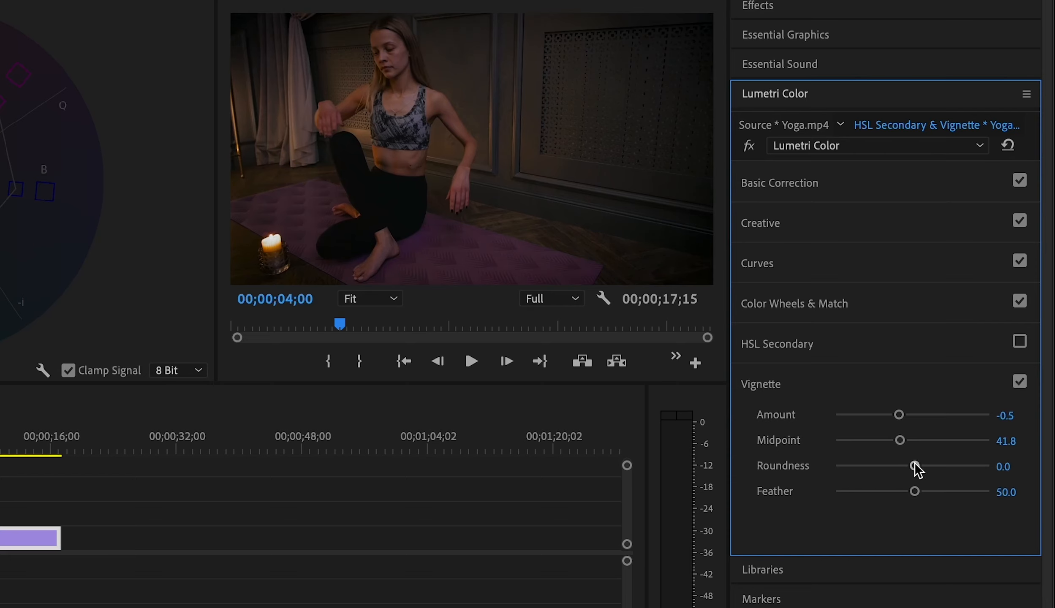